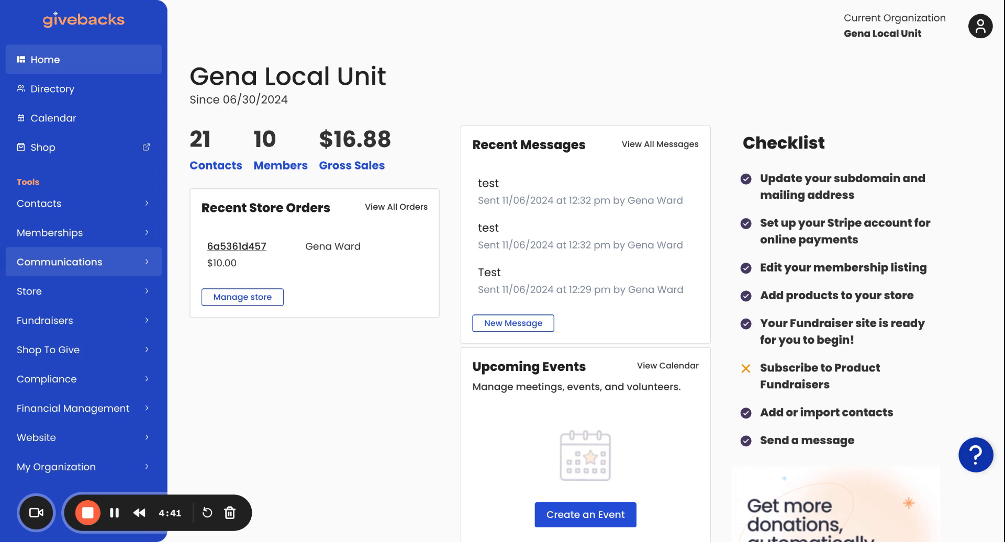
Open the communications newsletters and add a new message under First Campaign.
click(92, 262)
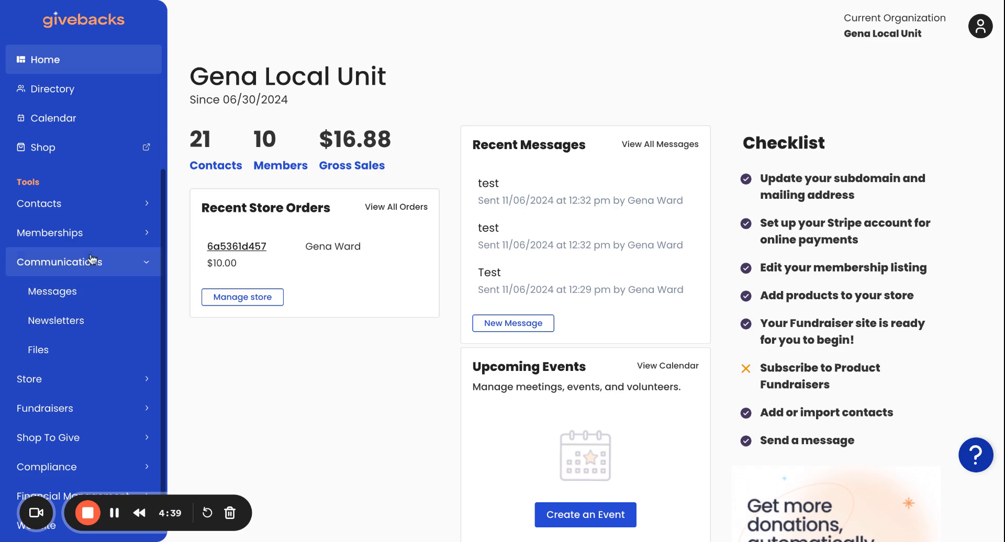
click(72, 327)
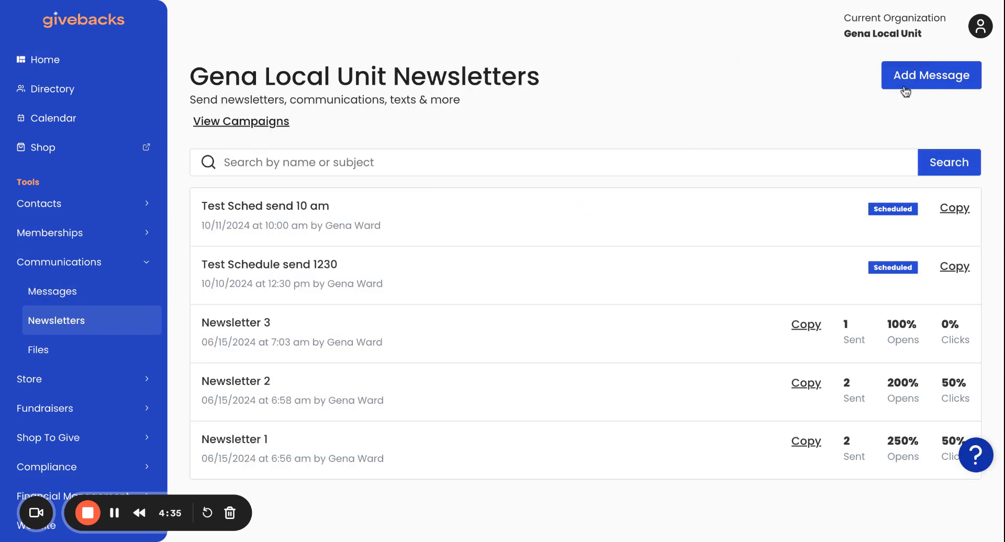
click(897, 87)
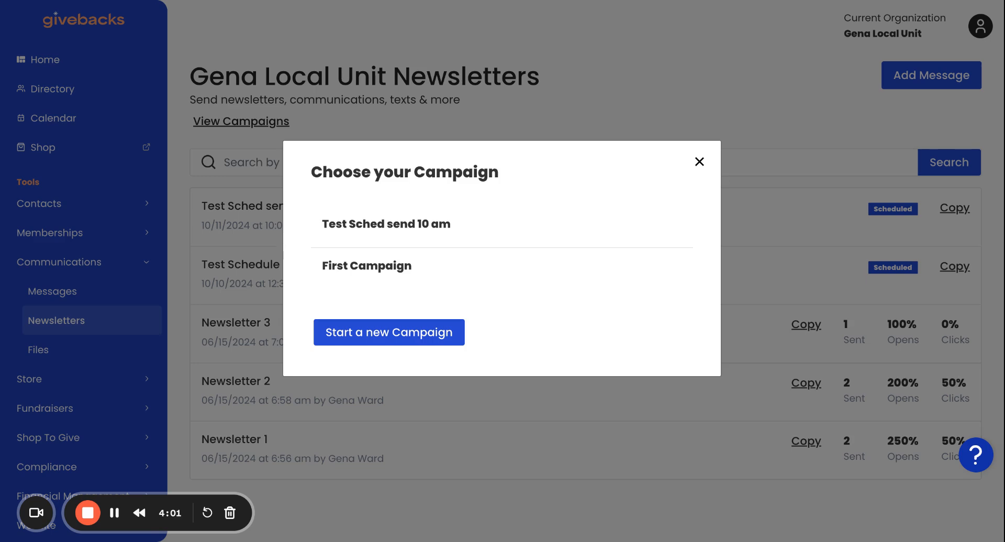
click(491, 264)
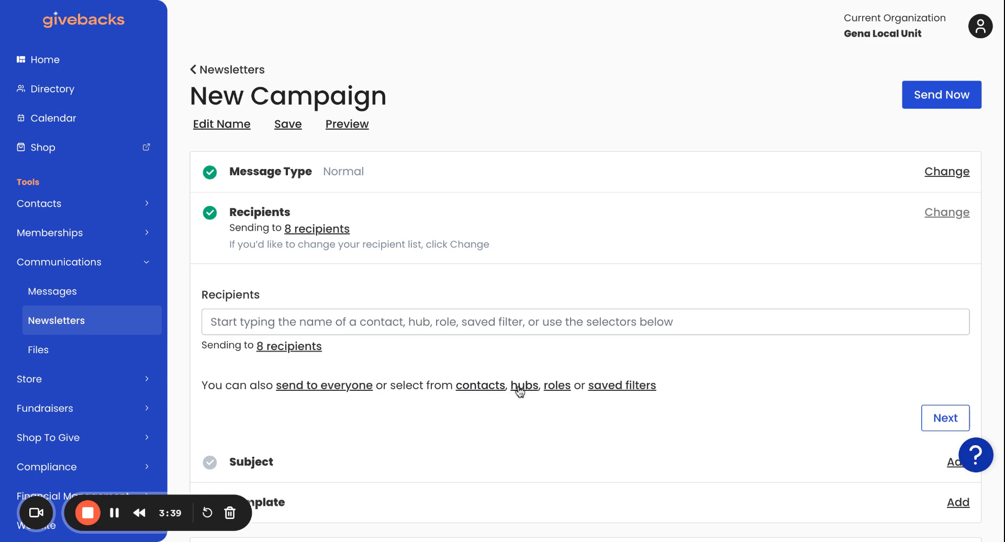
Limit the newsletter's recipients to contacts with the Member role.
click(557, 387)
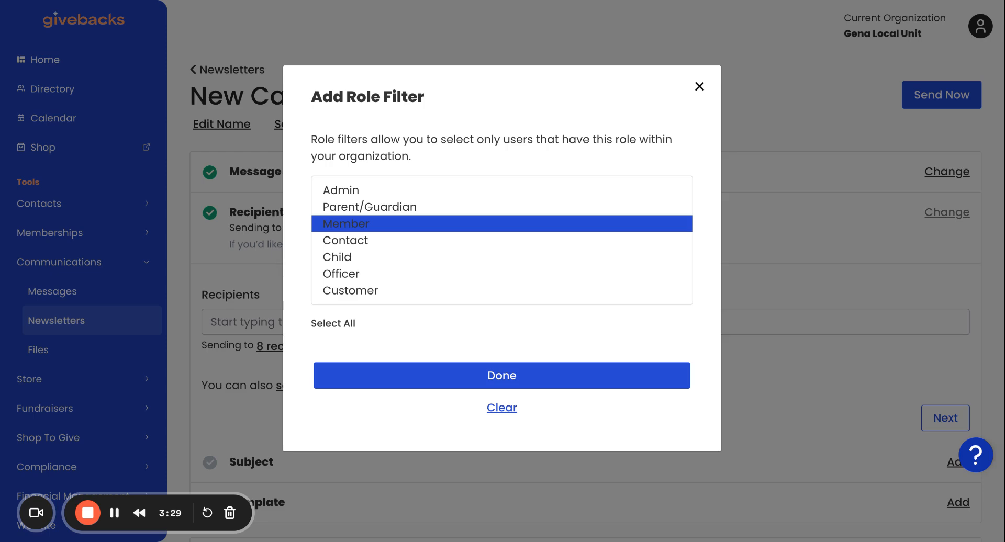
click(448, 223)
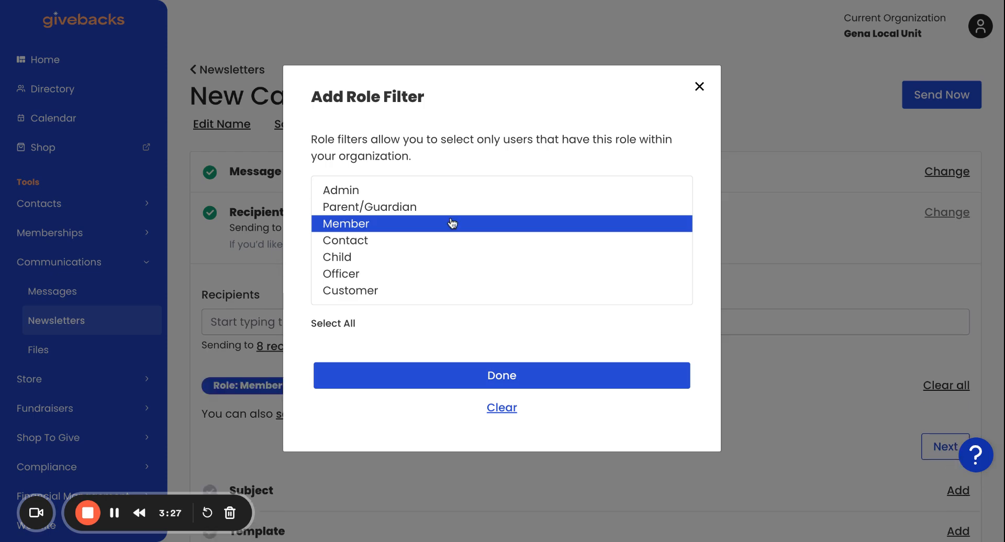
click(482, 376)
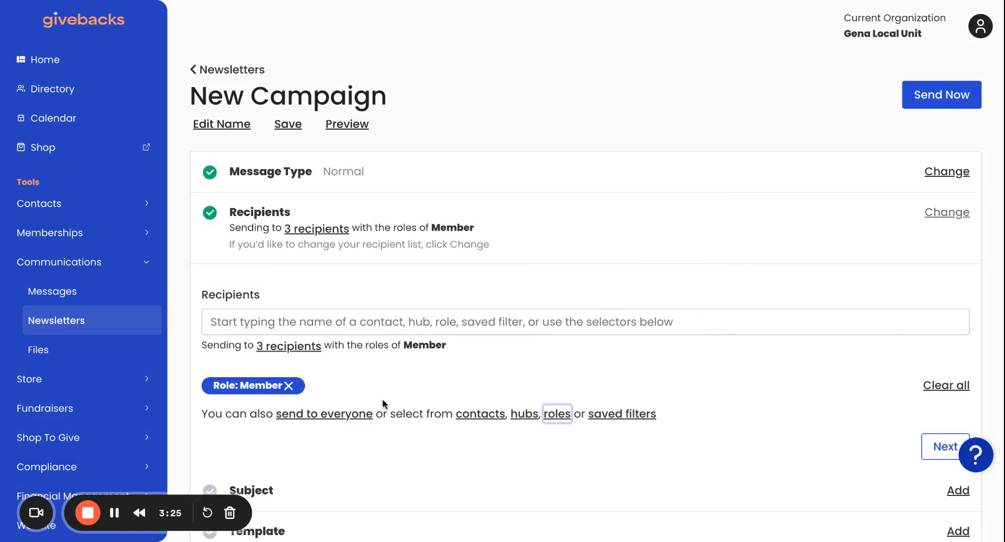
Enter "Test Weekly Newsletter" as the newsletter's subject.
scroll(532, 482, down, 3)
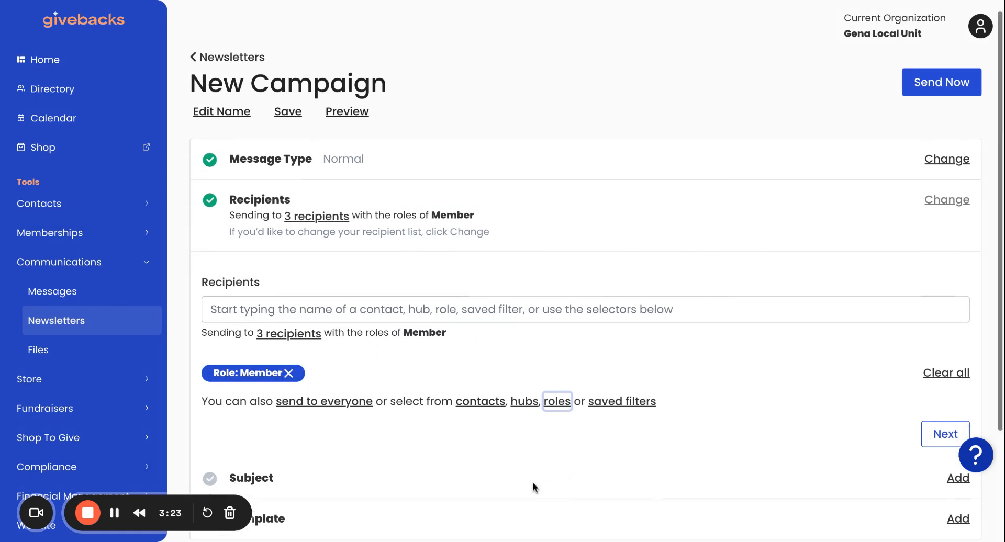
click(958, 338)
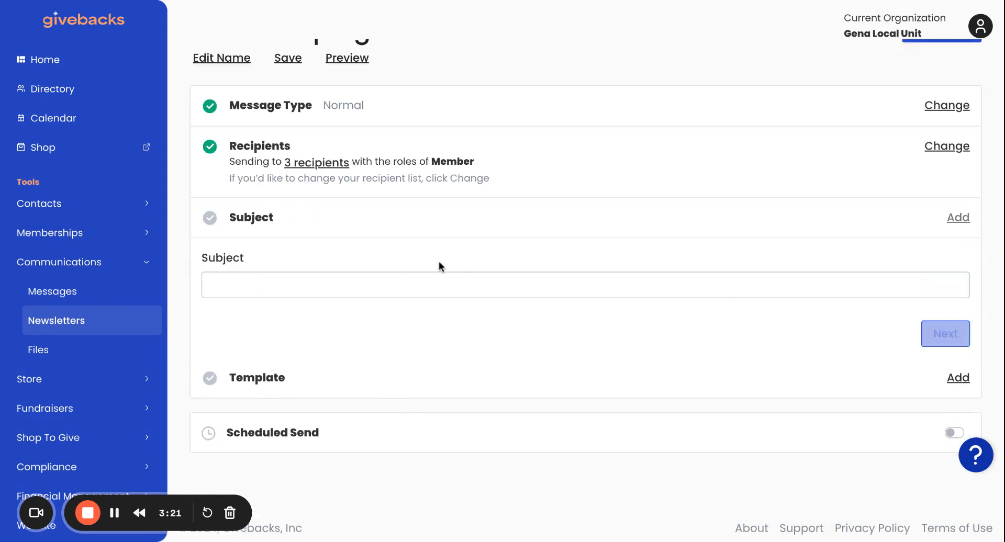
click(375, 294)
text(Test)
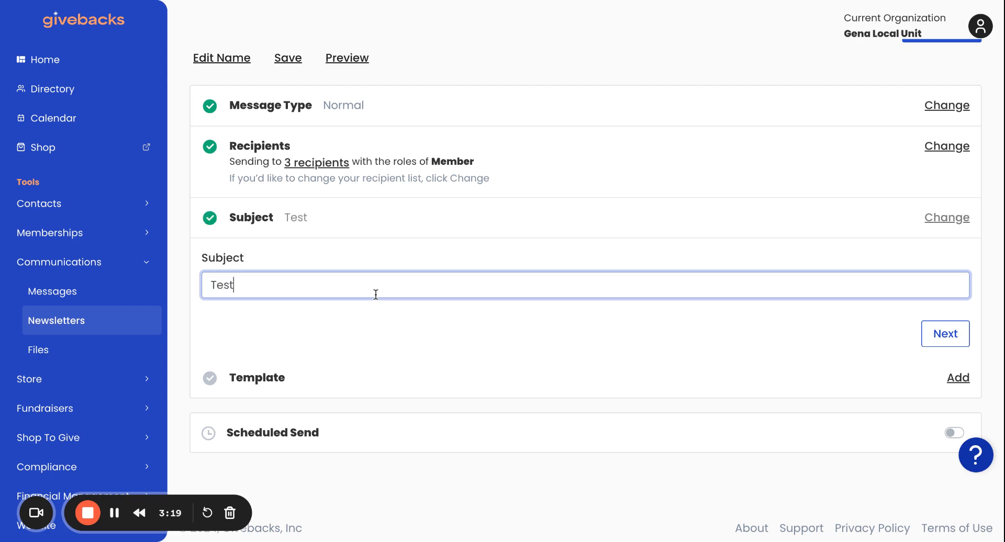
text( Weekly Newsletter)
Choose the Basic Template as the newsletter's template from the available designs.
click(958, 379)
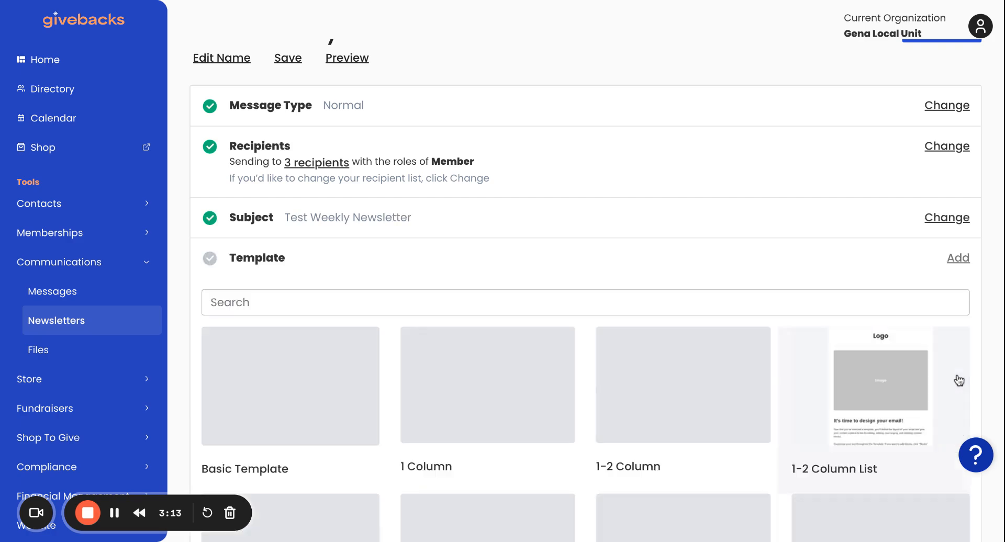
scroll(487, 343, down, 3)
scroll(486, 346, down, 5)
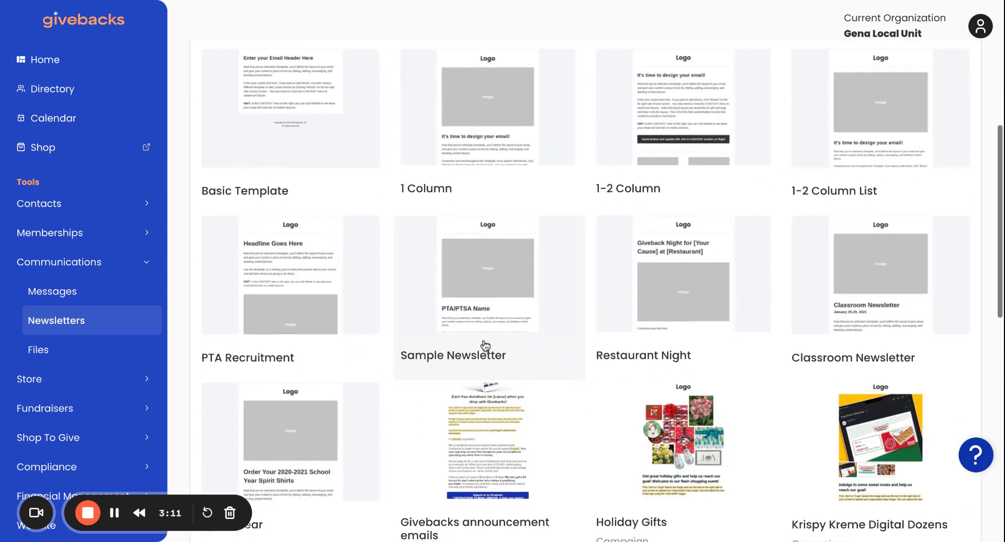
scroll(534, 252, down, 3)
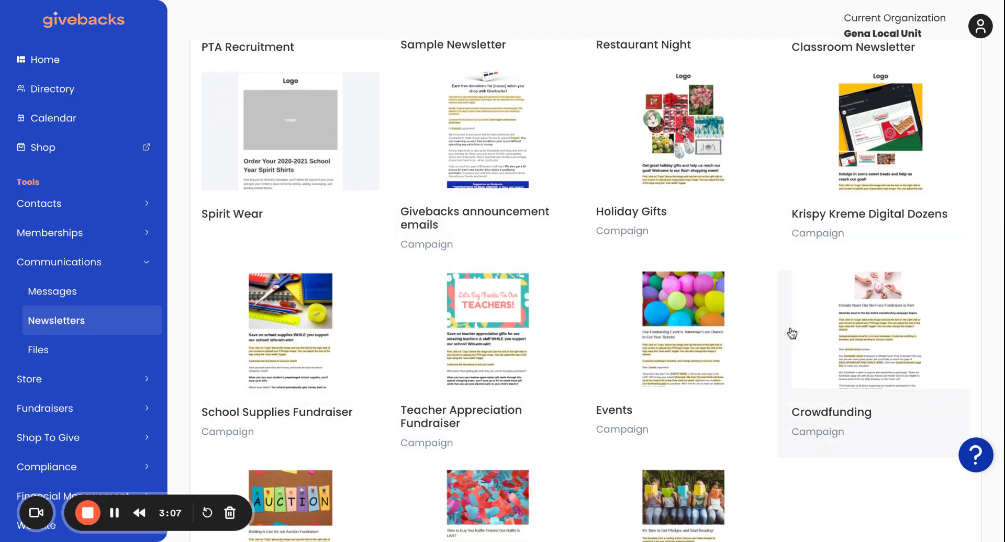
scroll(790, 333, down, 1)
scroll(790, 333, down, 2)
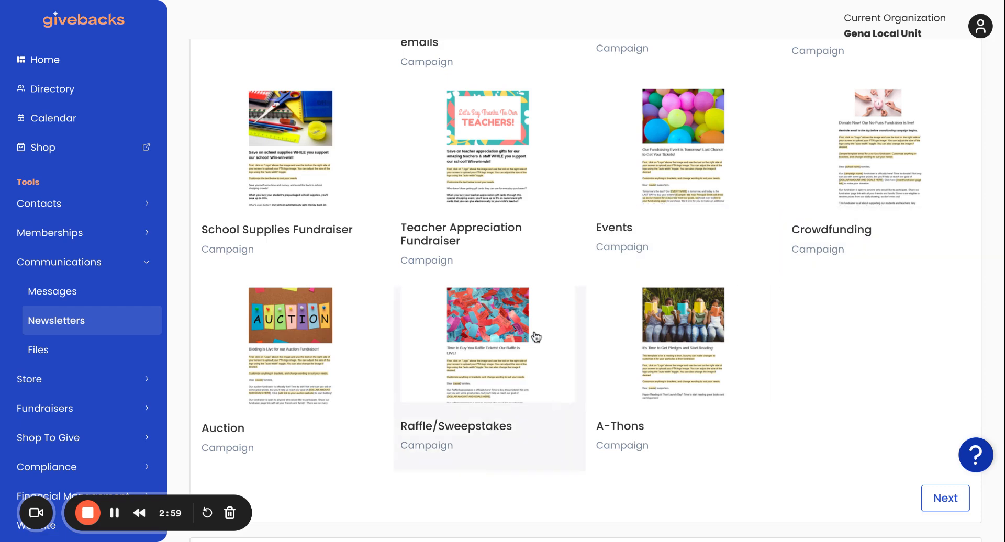
scroll(533, 338, up, 1)
scroll(450, 366, up, 7)
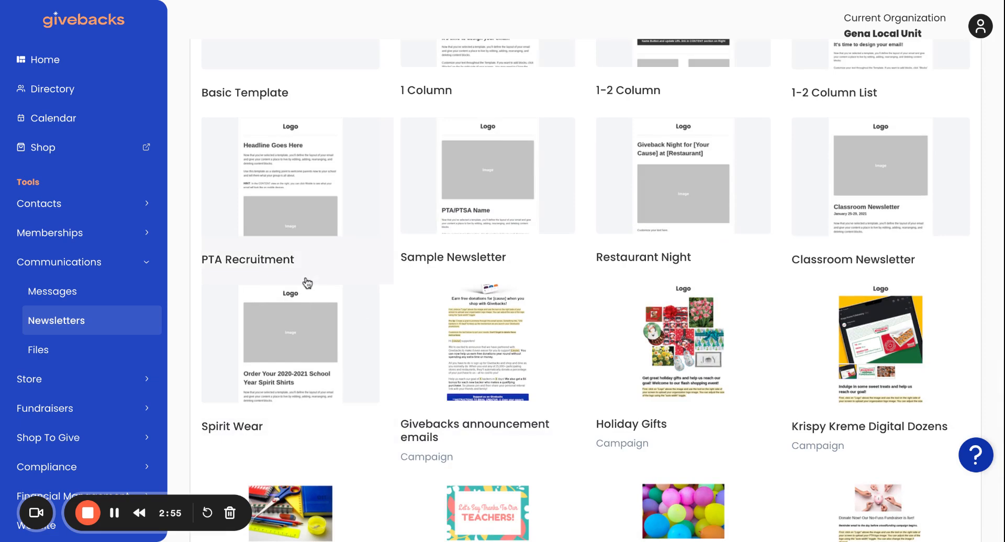
scroll(307, 282, up, 5)
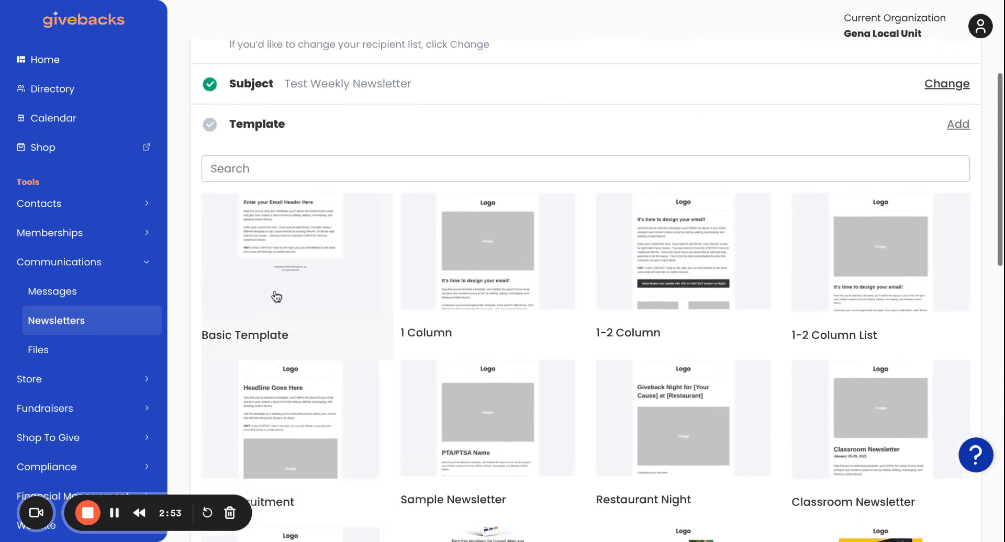
click(274, 291)
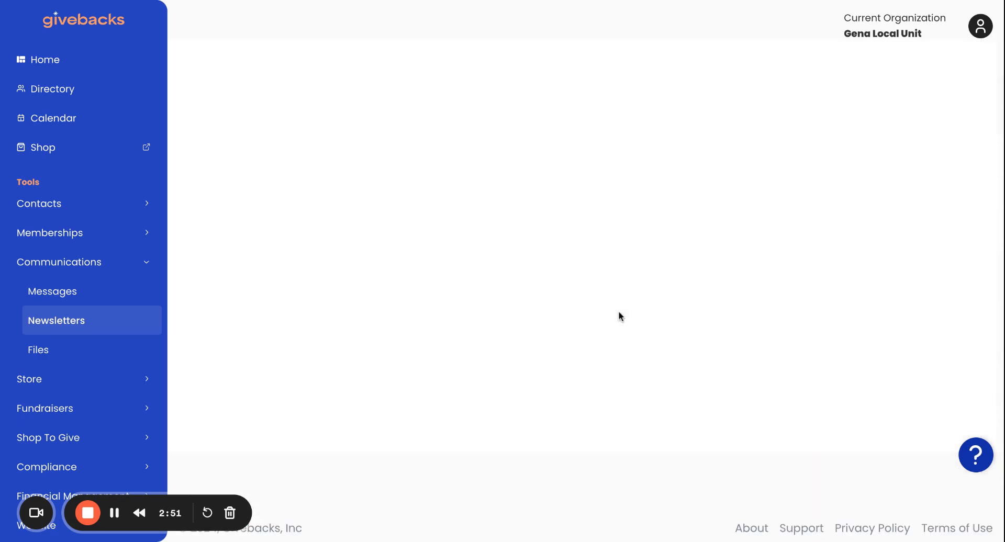
Insert an image block between the email header and the body text.
scroll(667, 185, up, 3)
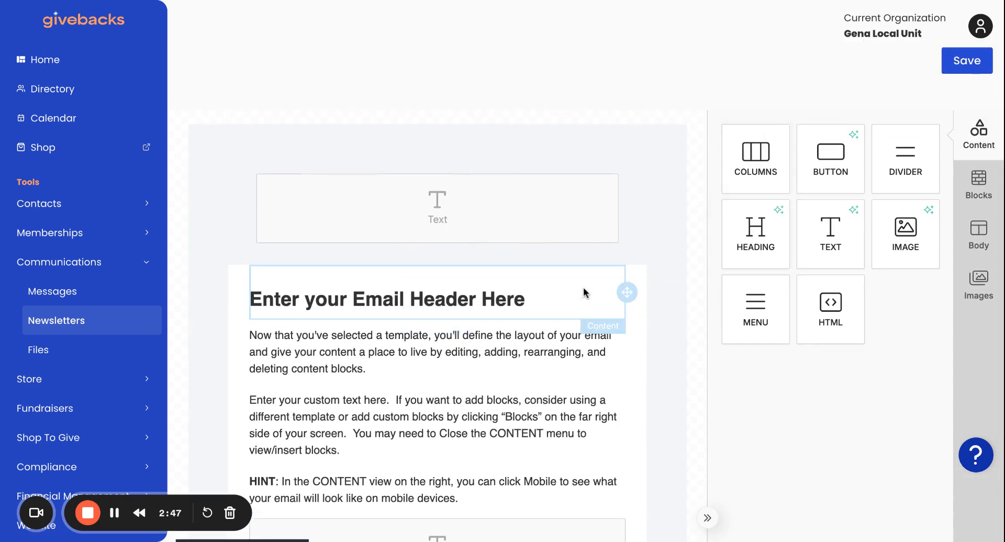
scroll(584, 292, up, 1)
scroll(576, 364, down, 2)
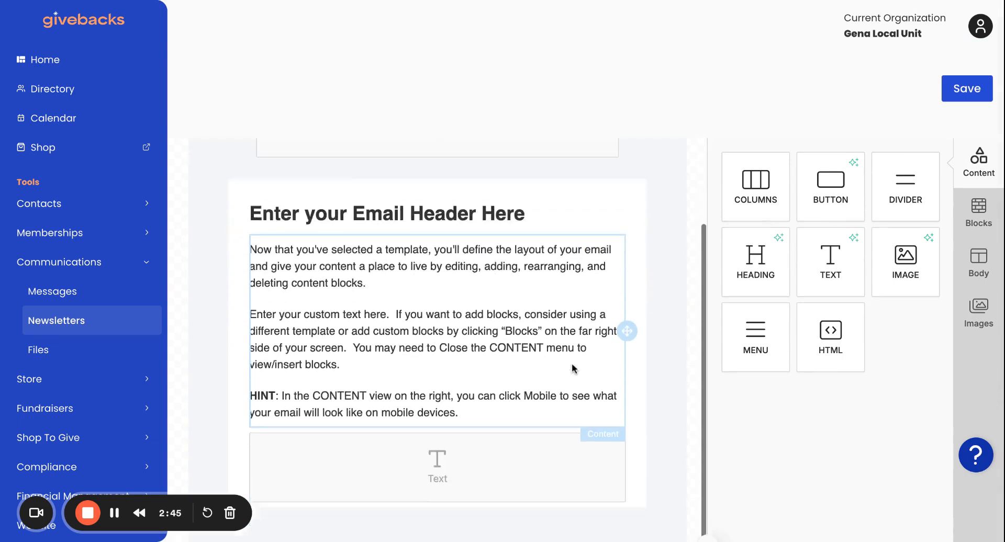
scroll(573, 368, down, 2)
scroll(579, 366, up, 3)
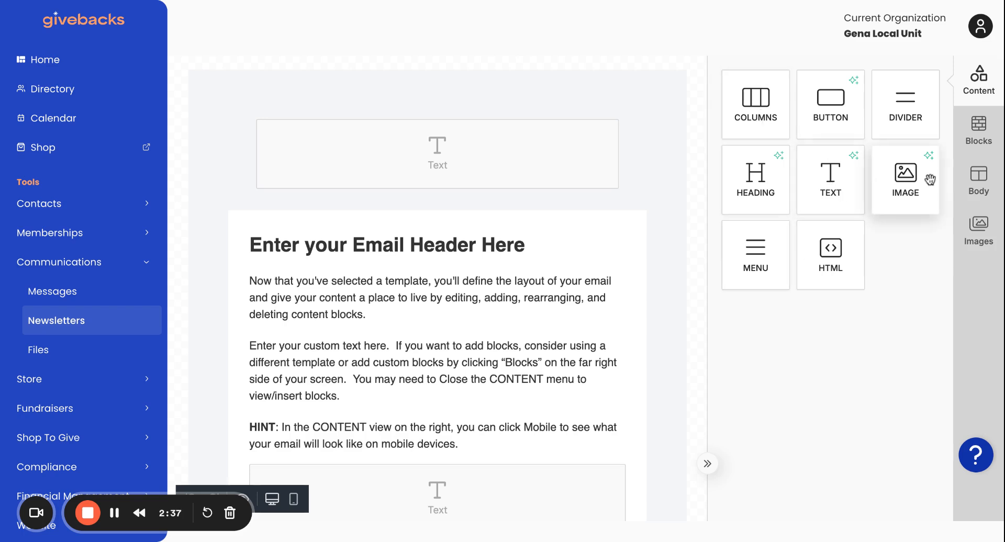
drag(929, 180, 513, 251)
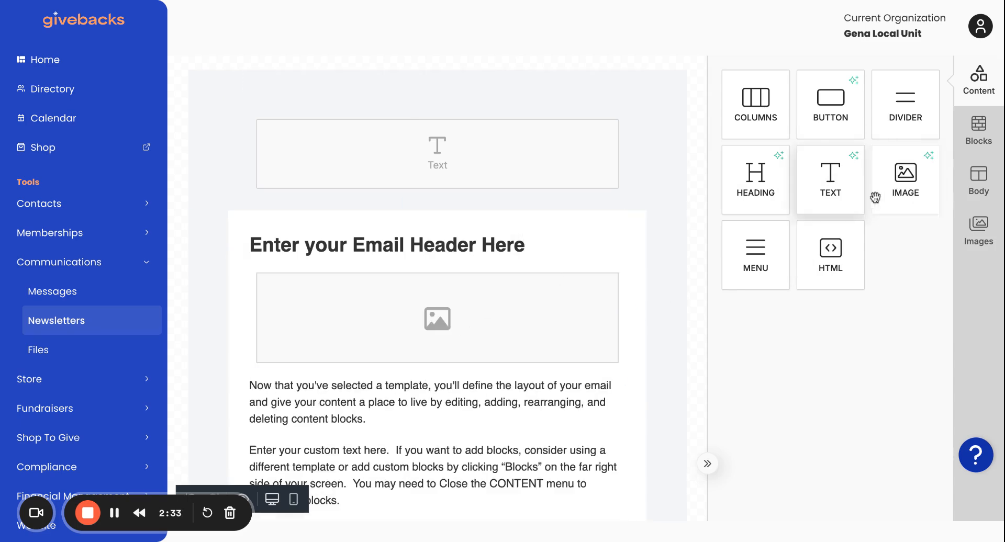
Look through the image block's upload settings and the stock photo library, and close them without picking an image.
click(437, 322)
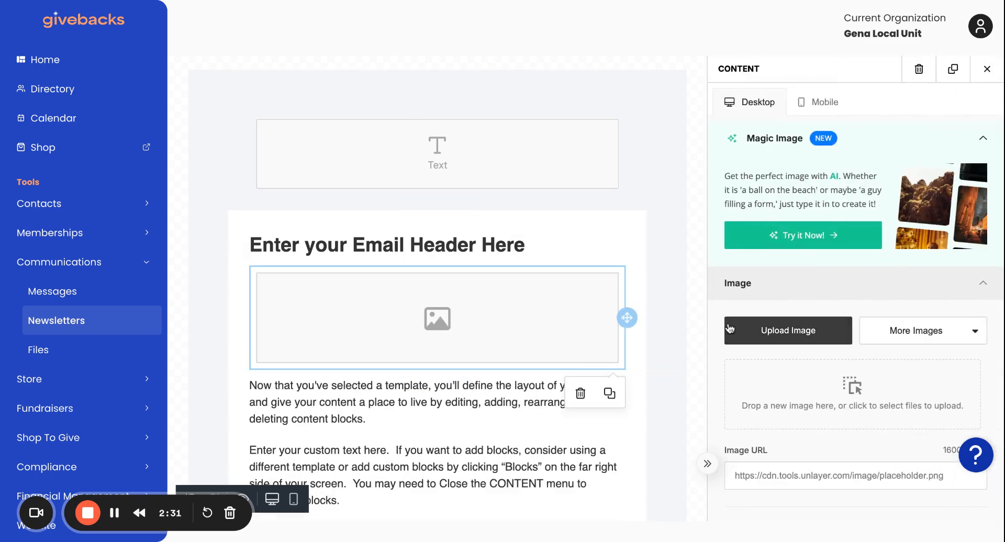
scroll(790, 288, down, 3)
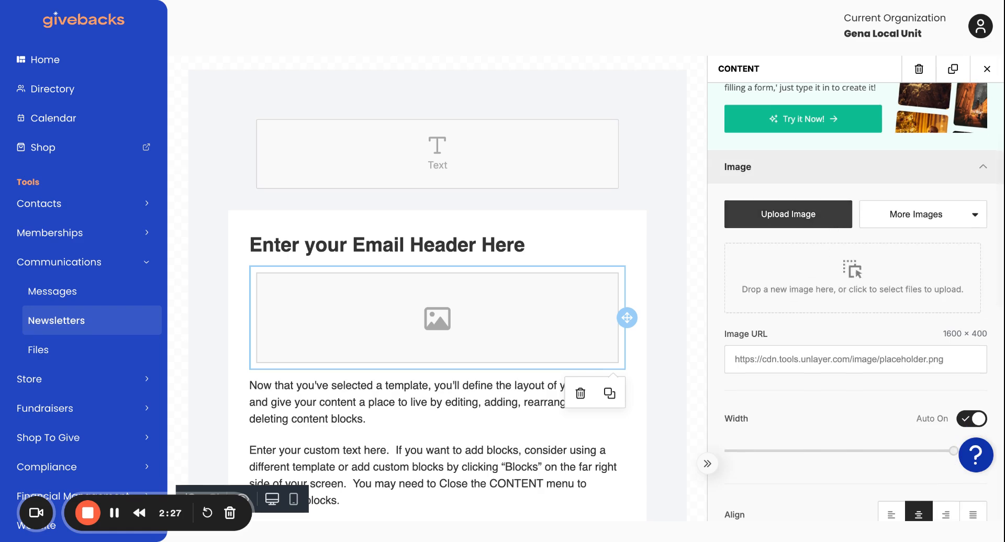
click(913, 216)
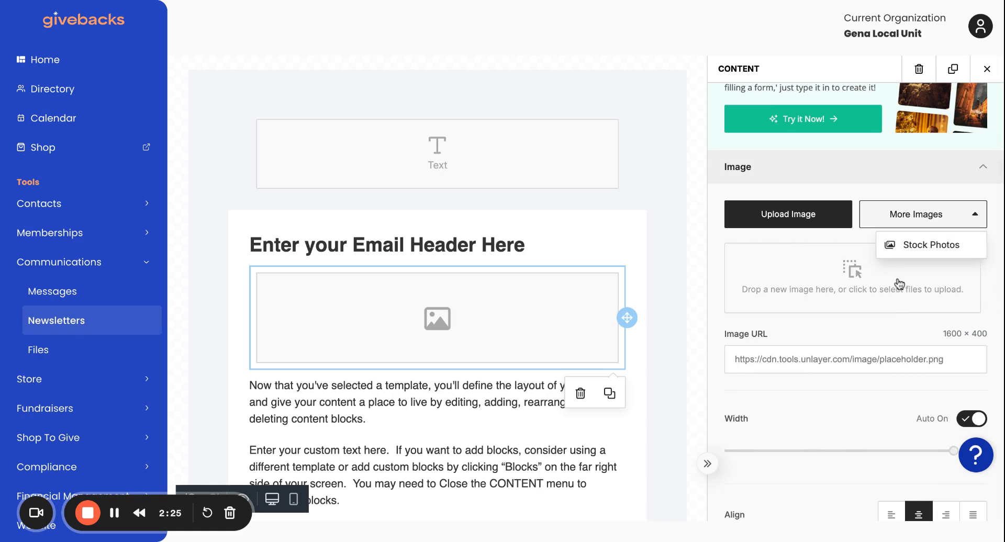
click(907, 247)
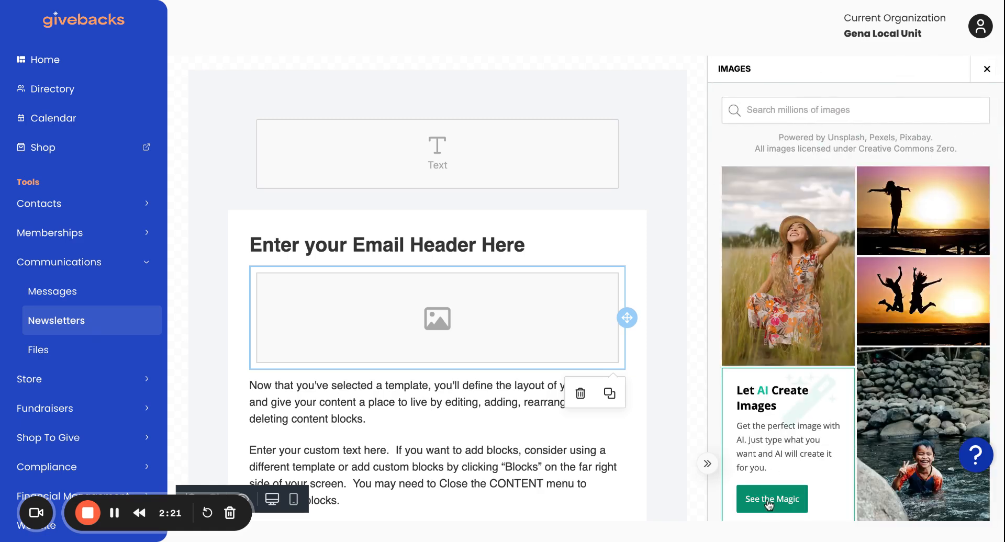
click(981, 27)
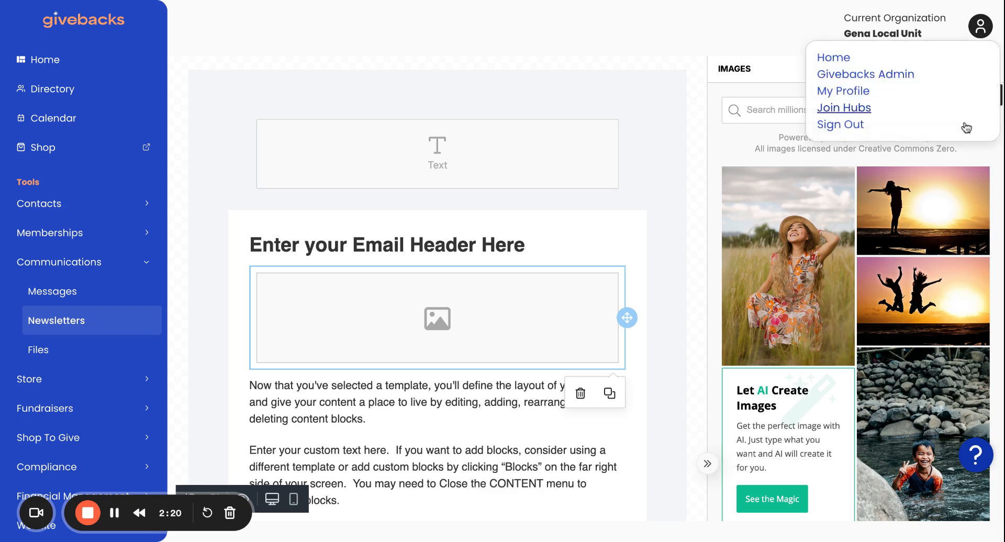
click(987, 68)
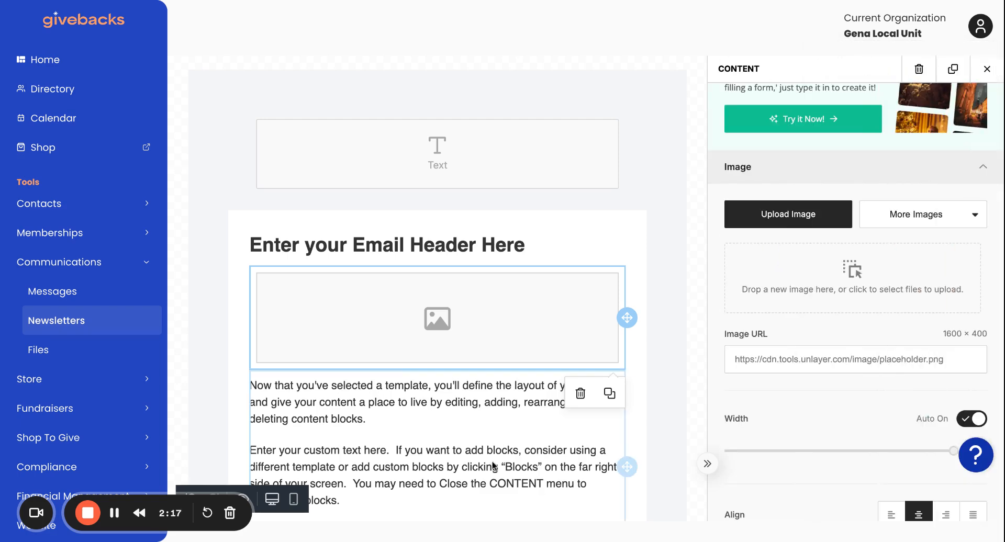
scroll(829, 332, up, 3)
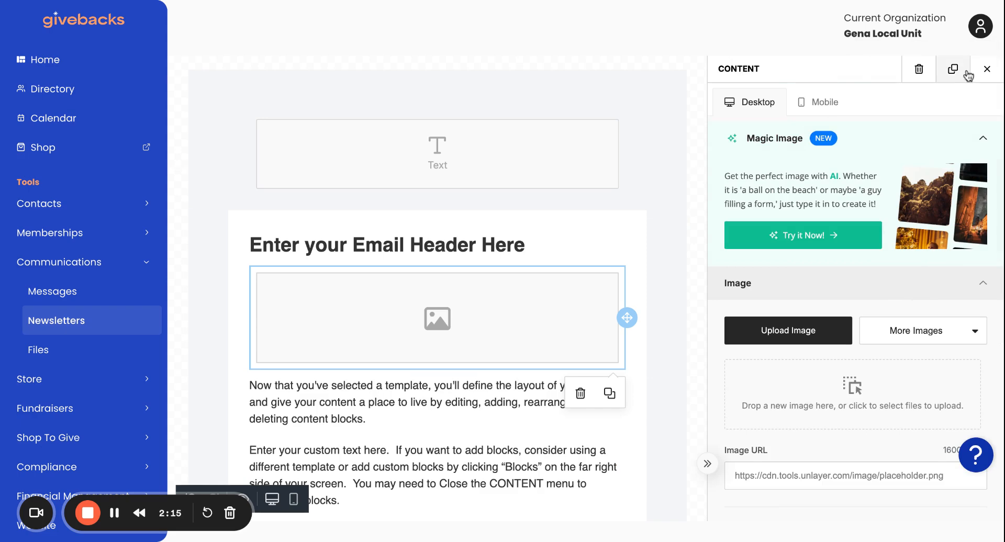
click(987, 69)
Insert a heading block above the image placeholder and delete the template's original "Enter your Email Header Here" block.
drag(756, 184, 576, 251)
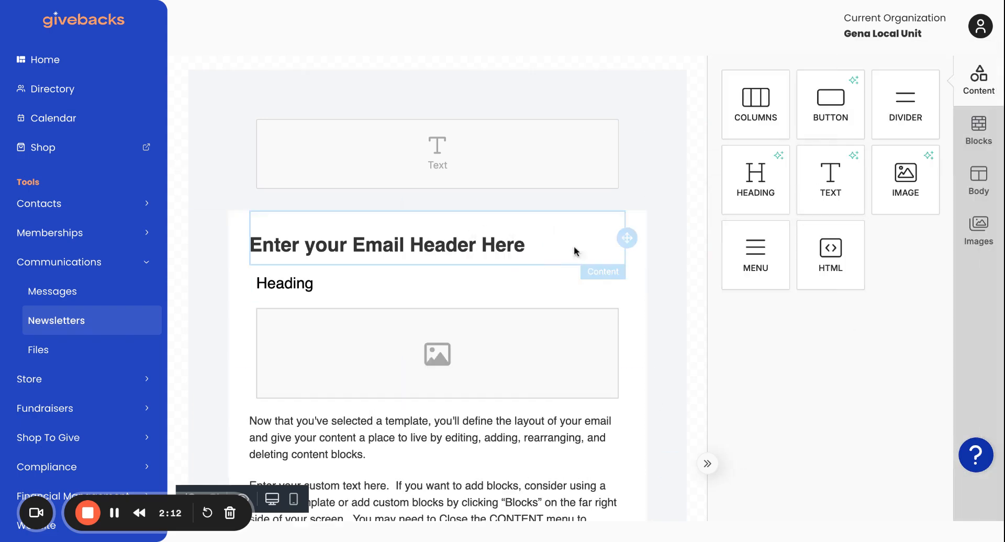
click(486, 280)
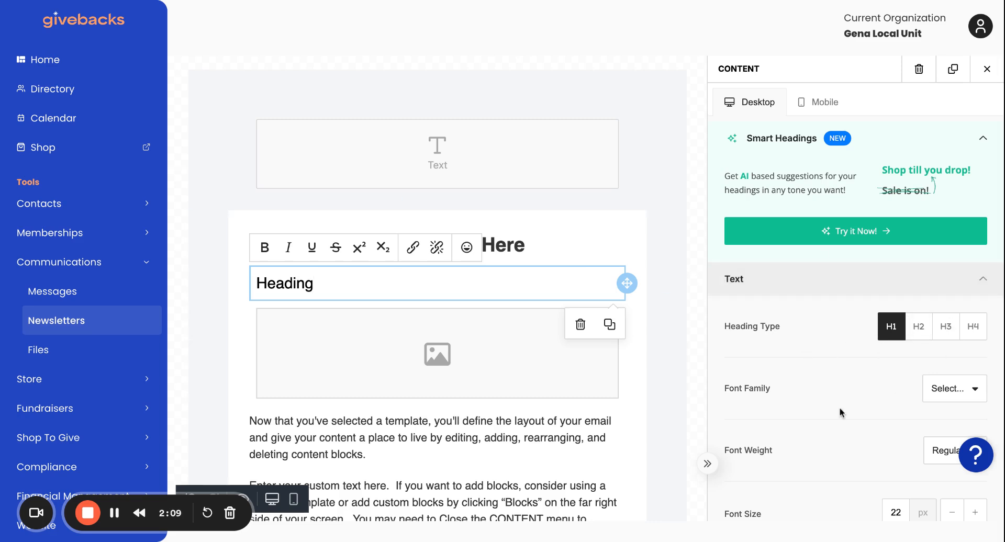
scroll(864, 404, down, 3)
click(542, 248)
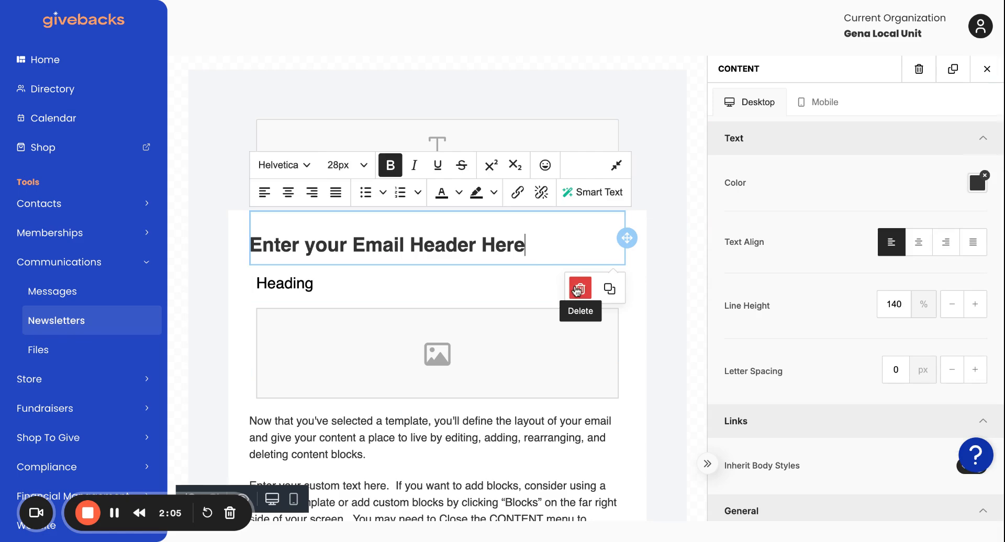
click(578, 290)
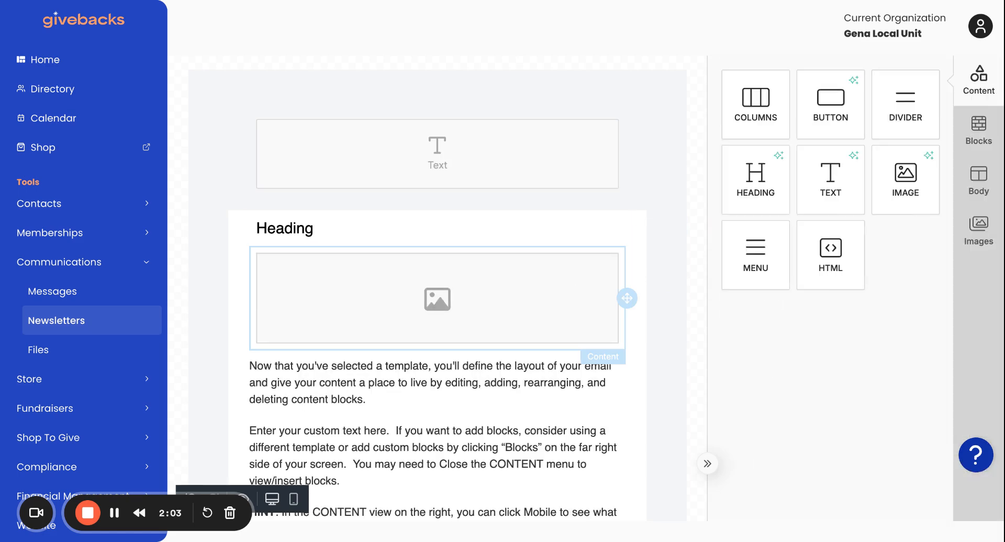
Replace the image placeholder below the heading with a menu block and open the menu block's settings.
click(474, 294)
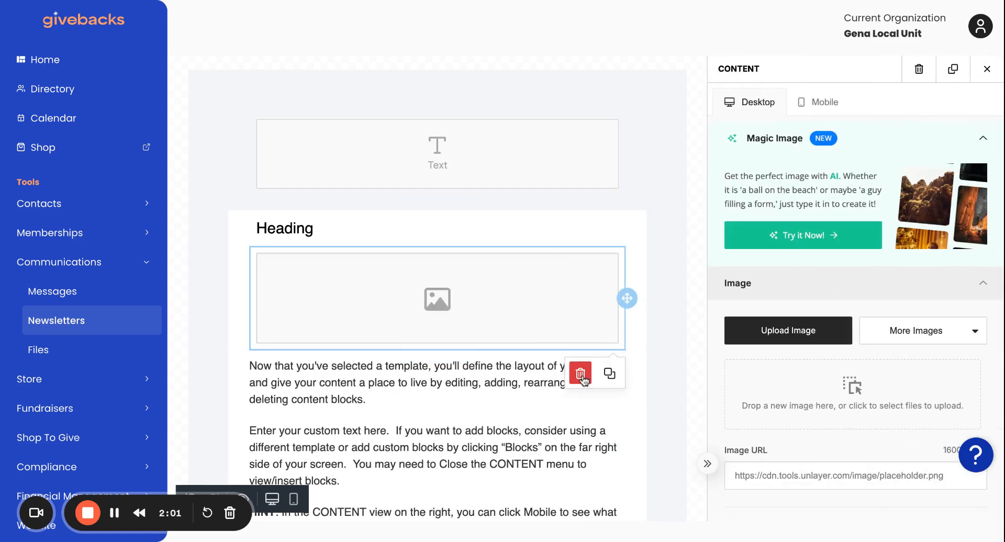
click(580, 373)
drag(754, 272, 531, 321)
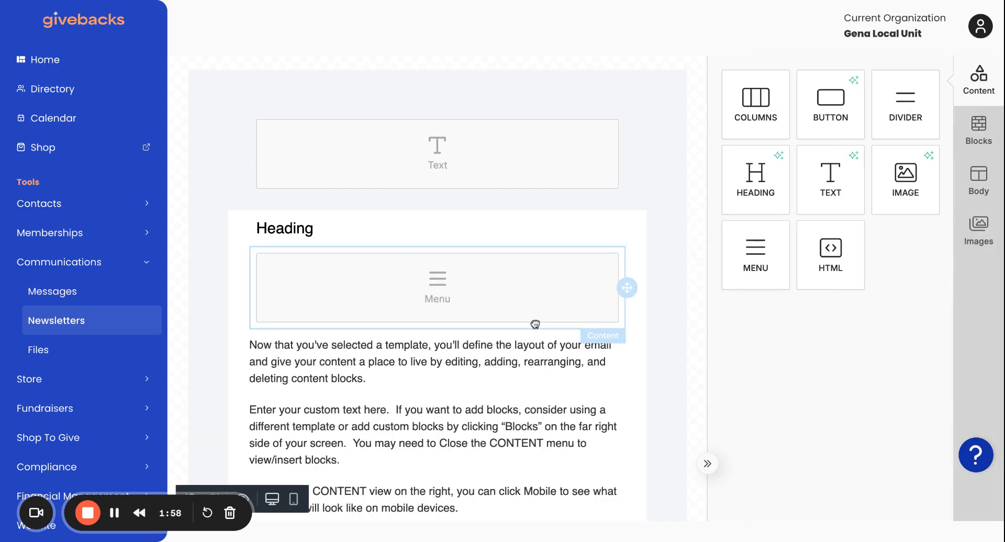
click(408, 303)
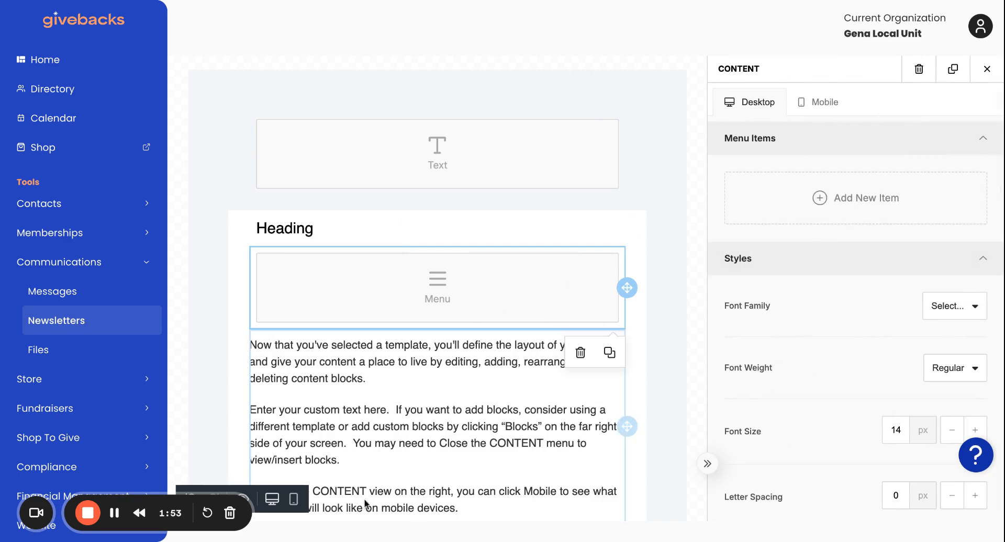
Close the menu block's settings and save the customized newsletter template.
scroll(465, 381, down, 5)
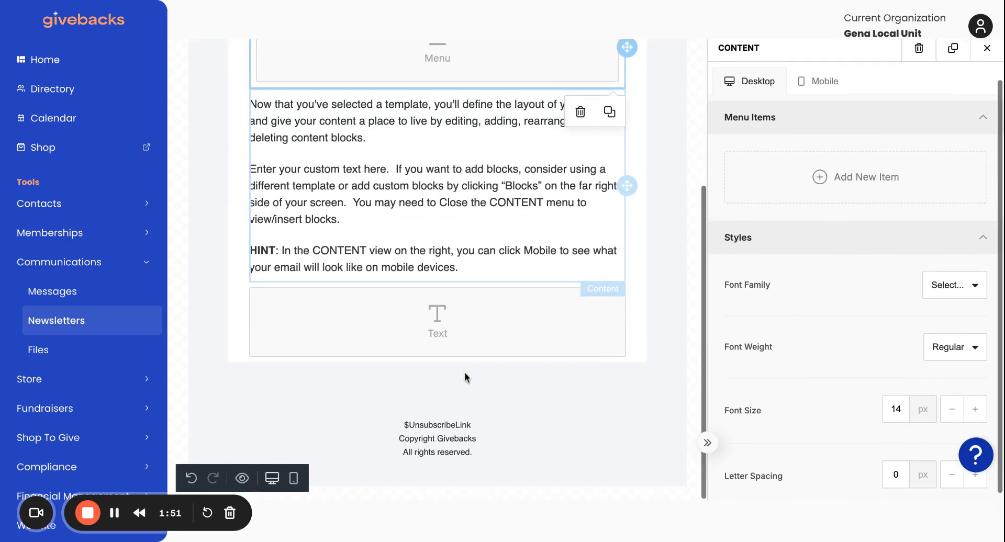
scroll(465, 378, up, 4)
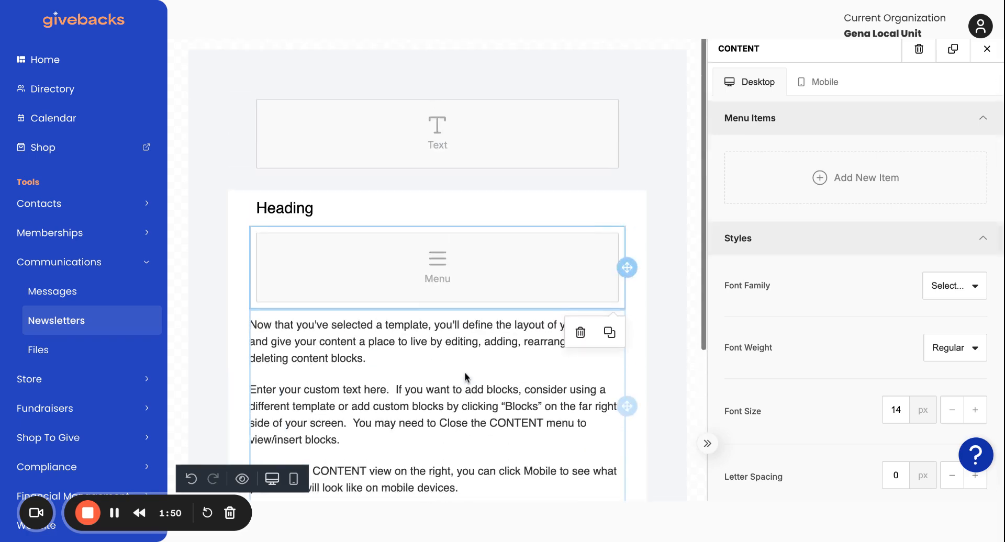
click(987, 48)
drag(826, 196, 616, 367)
scroll(616, 369, up, 6)
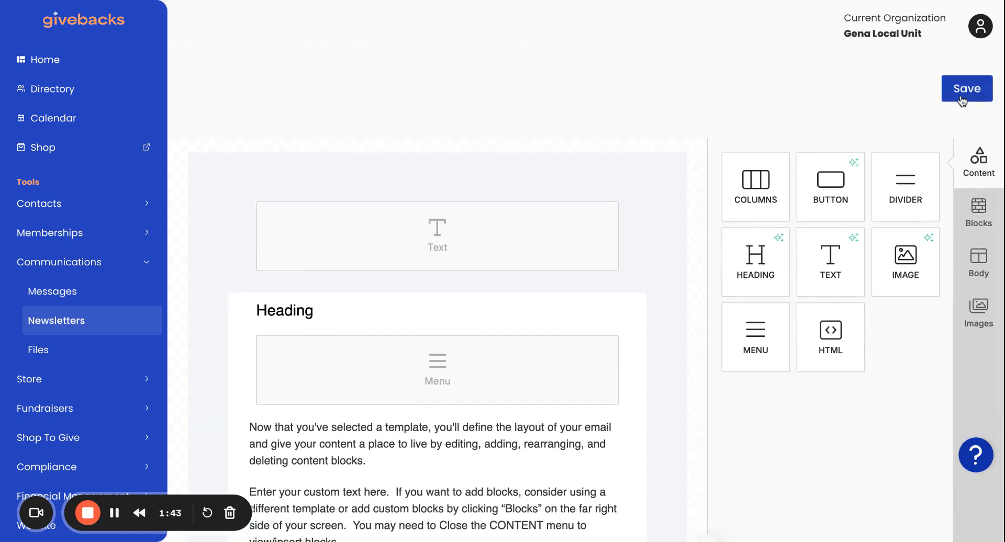
click(962, 100)
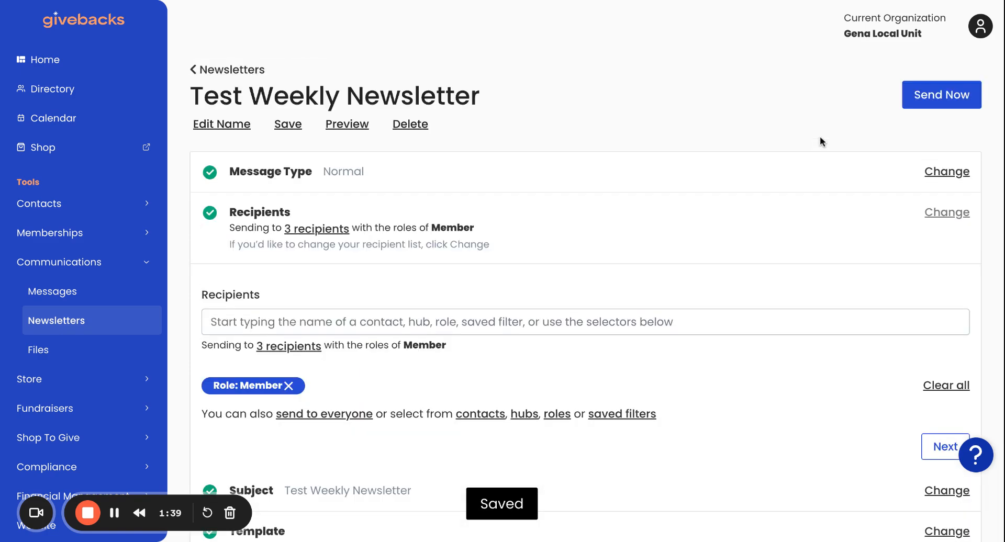
Review the Test Weekly Newsletter's message type, recipients, subject, template, scheduled send and sending options.
scroll(819, 139, down, 3)
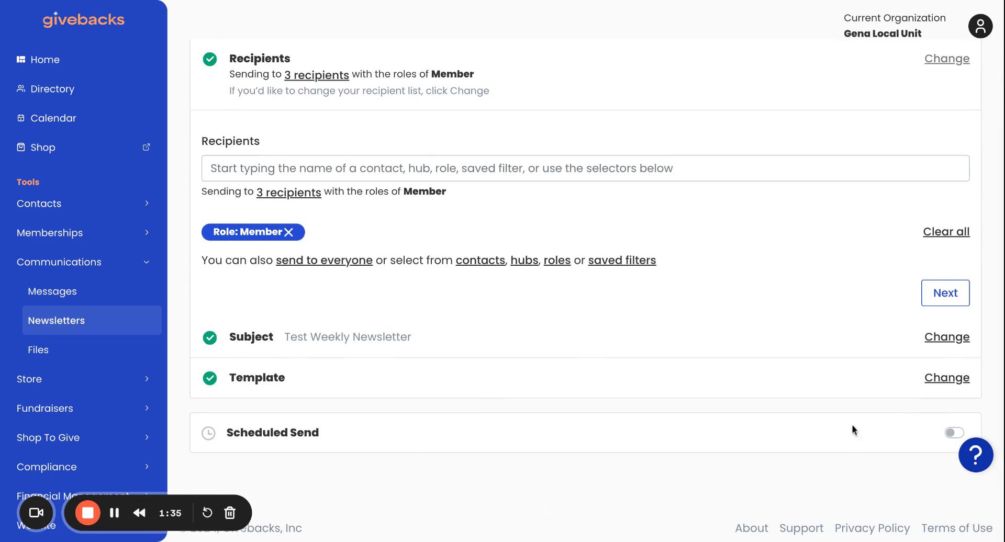
scroll(837, 163, up, 3)
scroll(837, 164, up, 1)
scroll(837, 163, down, 1)
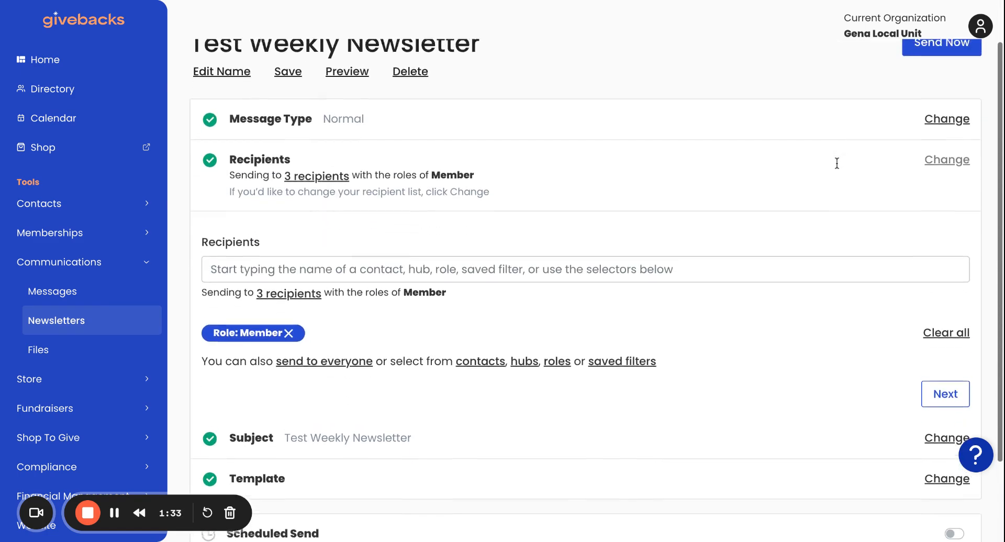
scroll(836, 164, up, 1)
scroll(491, 226, down, 1)
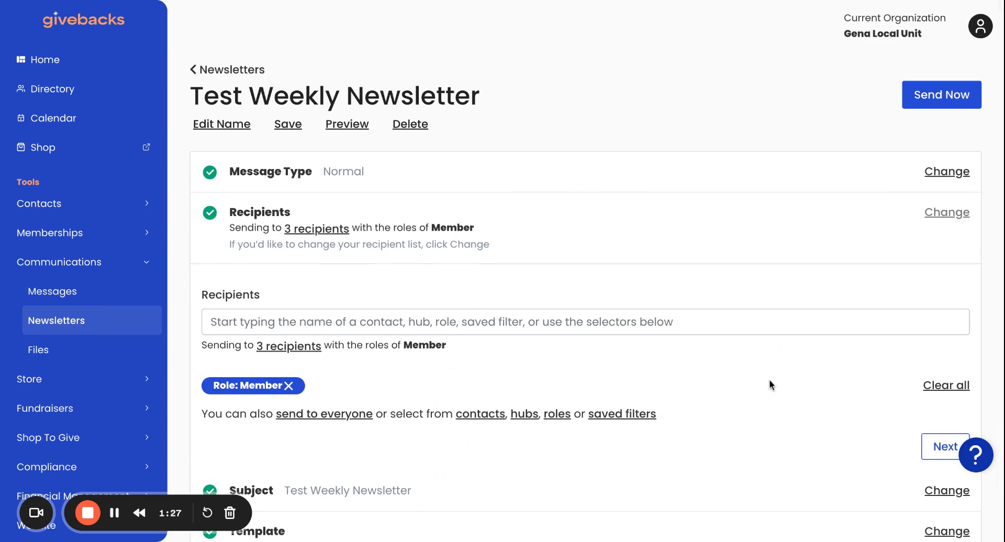
scroll(768, 385, down, 3)
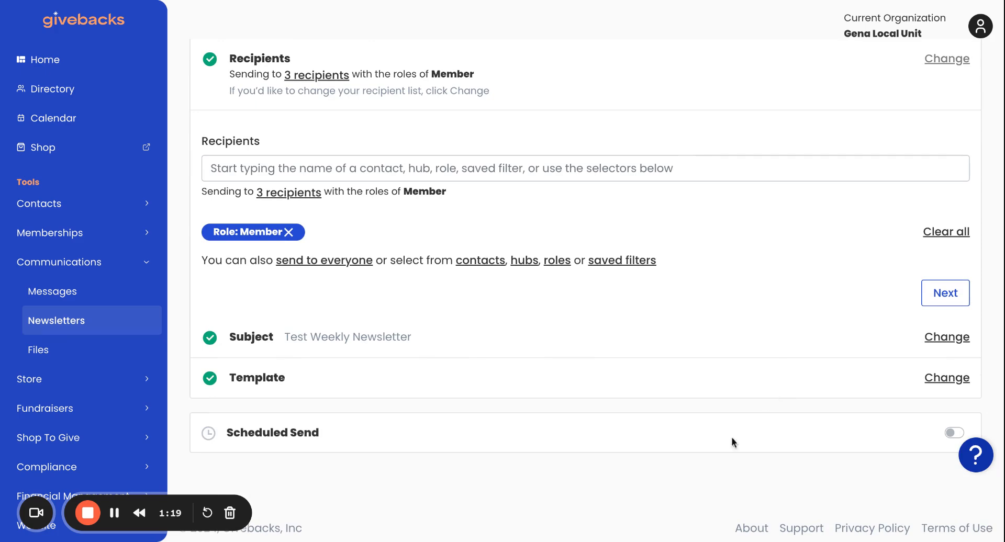
scroll(648, 460, up, 3)
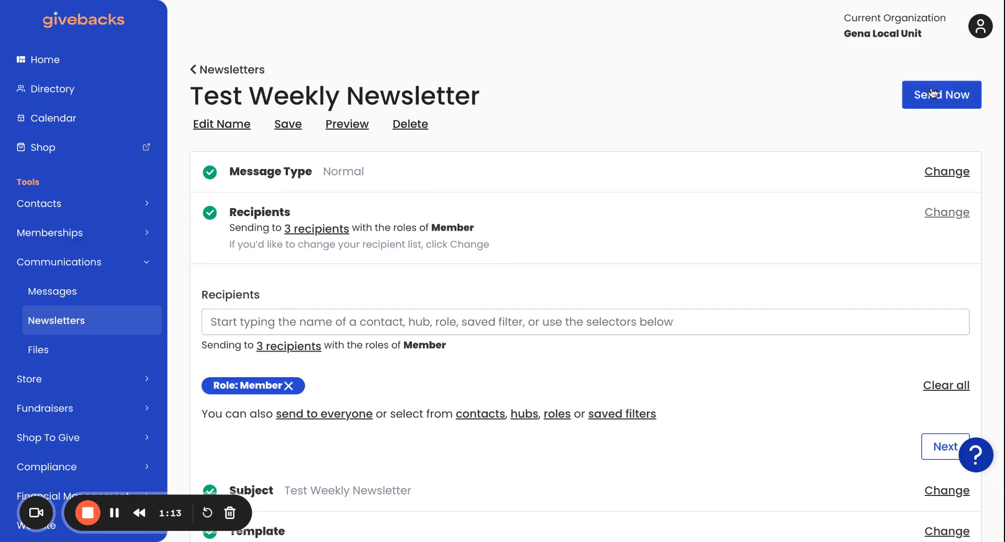
Return to the list of all newsletters and look through its draft, scheduled and sent entries.
click(222, 69)
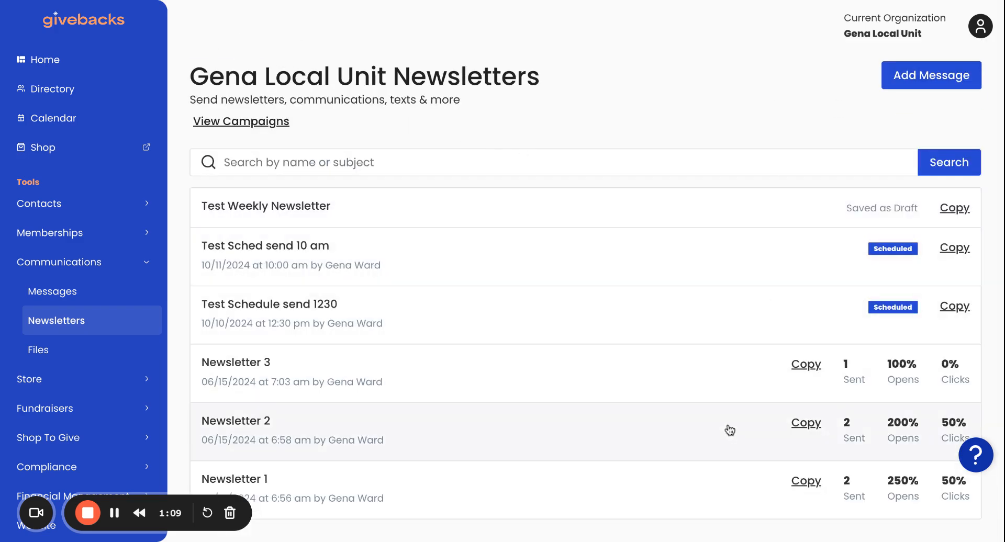
scroll(689, 369, down, 2)
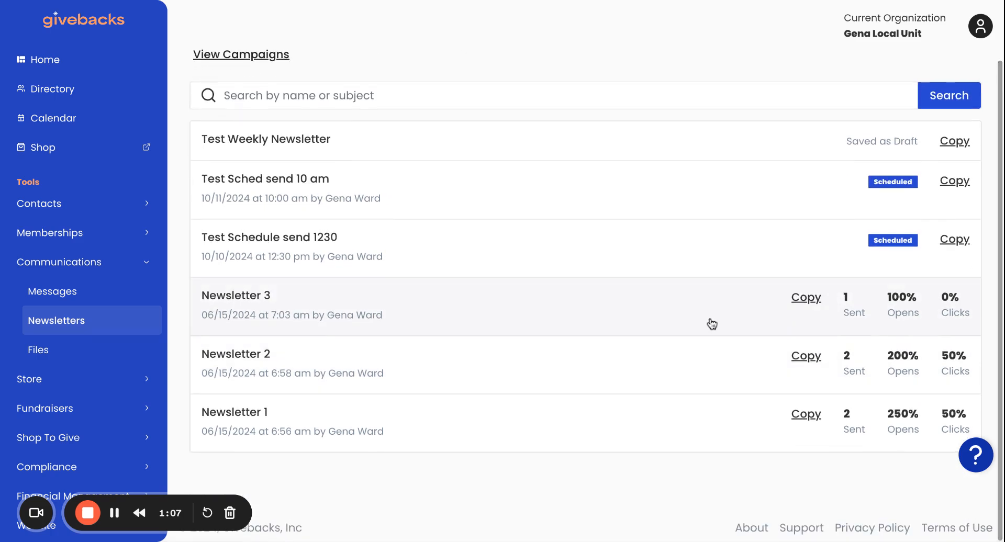